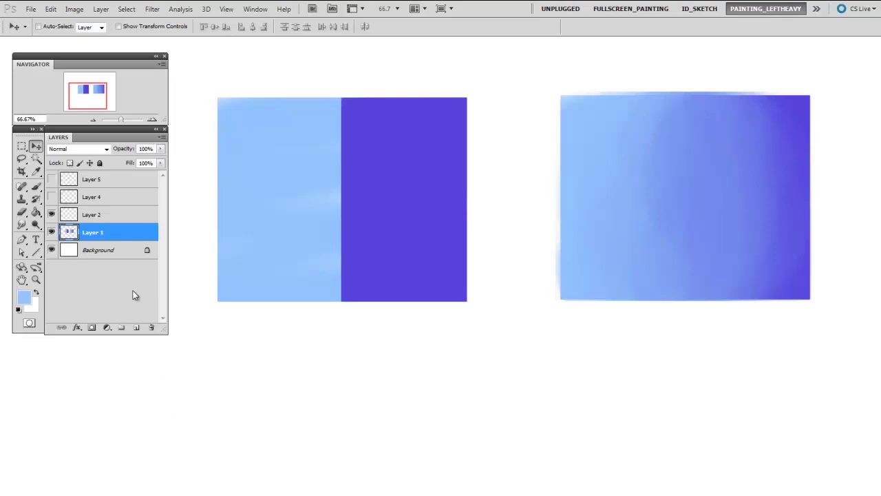
- On a new layer, smudge three light-blue streaks rightward into the purple half of the left block
{"action": "key", "text": "ctrl+shift+alt+n"}
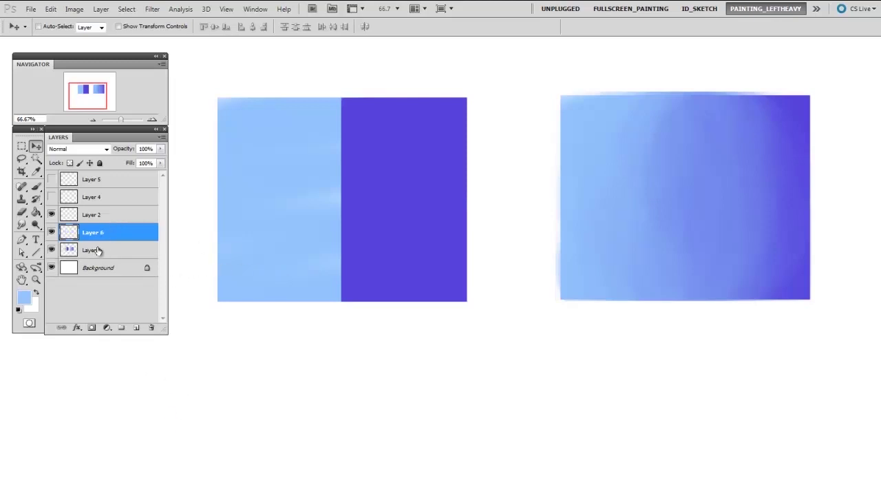
{"action": "left_click", "coordinate": [21, 224]}
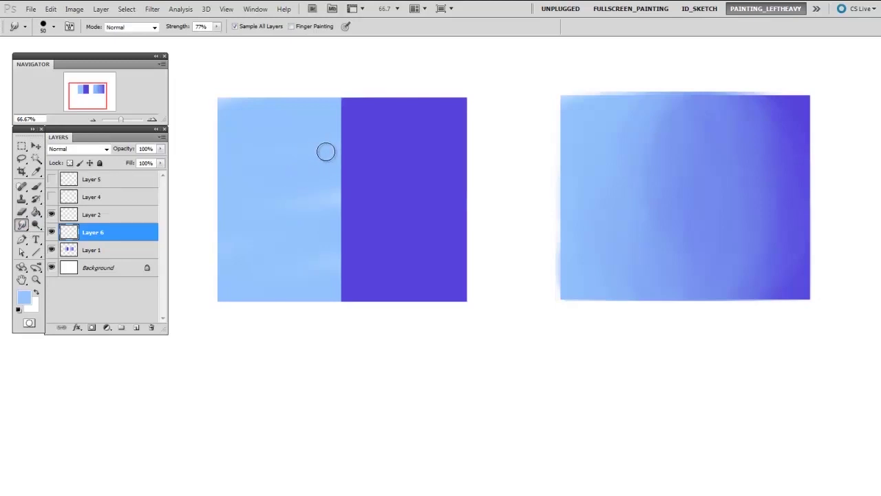
{"action": "left_click_drag", "start_coordinate": [327, 152], "coordinate": [369, 149]}
{"action": "mouse_move", "coordinate": [324, 182]}
{"action": "left_mouse_down"}
{"action": "mouse_move", "coordinate": [363, 172]}
{"action": "mouse_move", "coordinate": [374, 187]}
{"action": "left_mouse_up"}
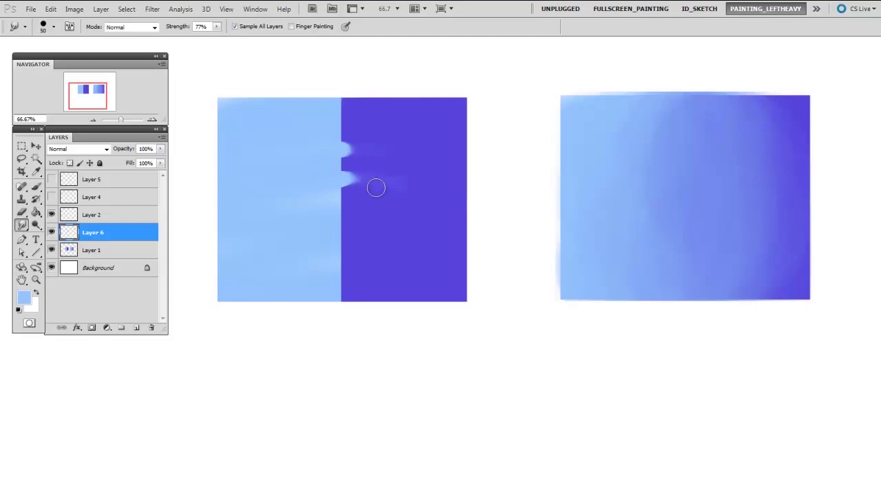
{"action": "left_click_drag", "start_coordinate": [329, 208], "coordinate": [412, 218]}
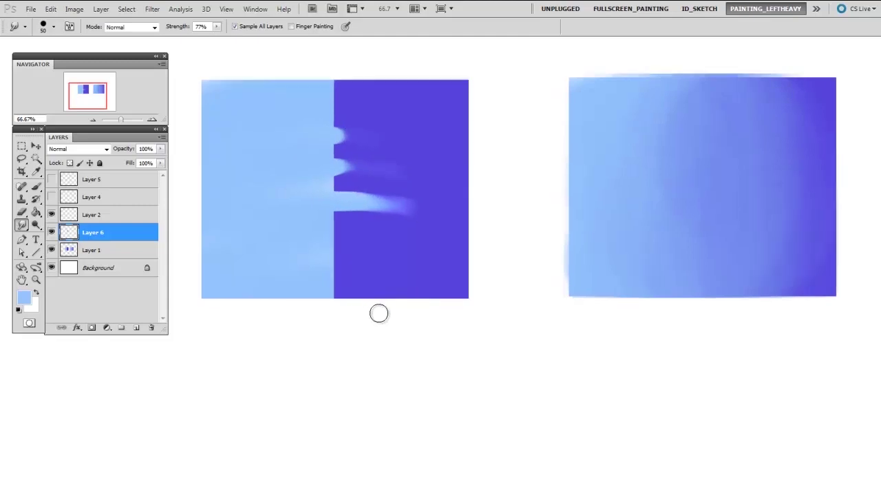
- Zoom to 200% on the edge and smudge a longer light-blue prong into the purple
{"action": "key", "text": "ctrl+plus"}
{"action": "left_click_drag", "start_coordinate": [381, 126], "coordinate": [473, 290]}
{"action": "key", "text": "ctrl+plus"}
{"action": "left_click_drag", "start_coordinate": [315, 264], "coordinate": [523, 261]}
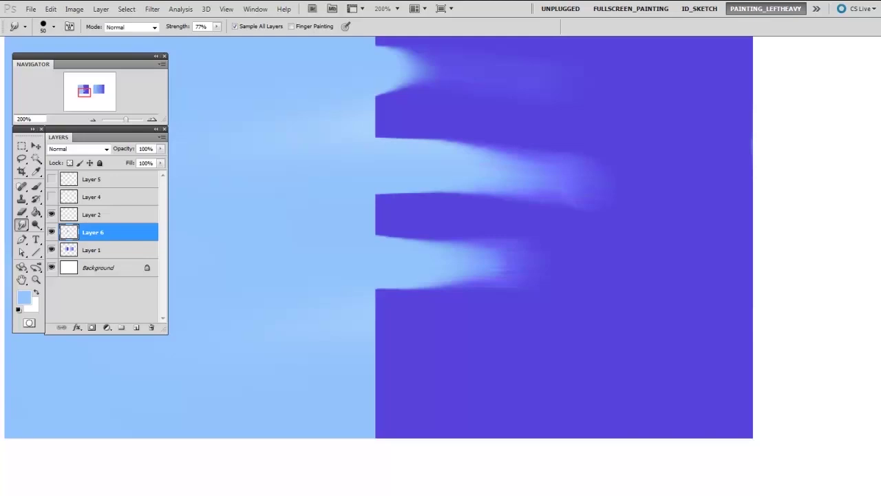
- Hide Layer 6, show Layer 4's stripe, and on new Layer 7 smudge one streak across purple and stripe
{"action": "left_click", "coordinate": [51, 232]}
{"action": "left_click", "coordinate": [51, 197]}
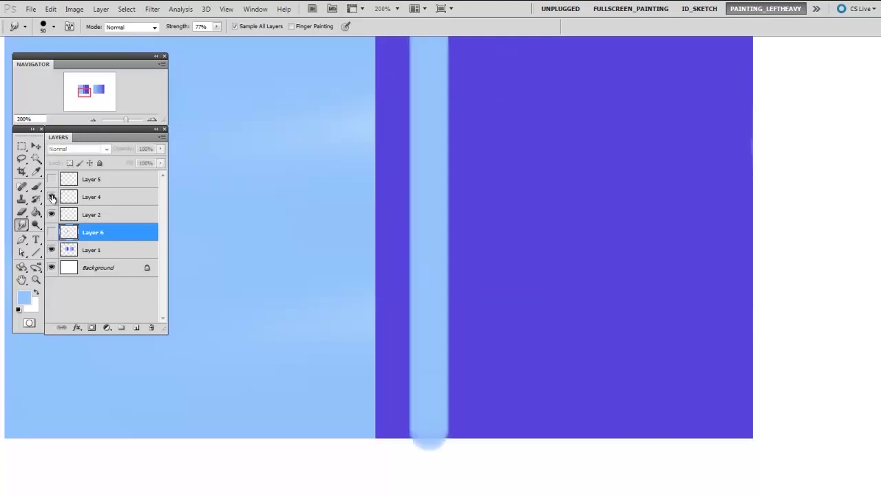
{"action": "left_click", "coordinate": [99, 184]}
{"action": "key", "text": "ctrl+shift+alt+n"}
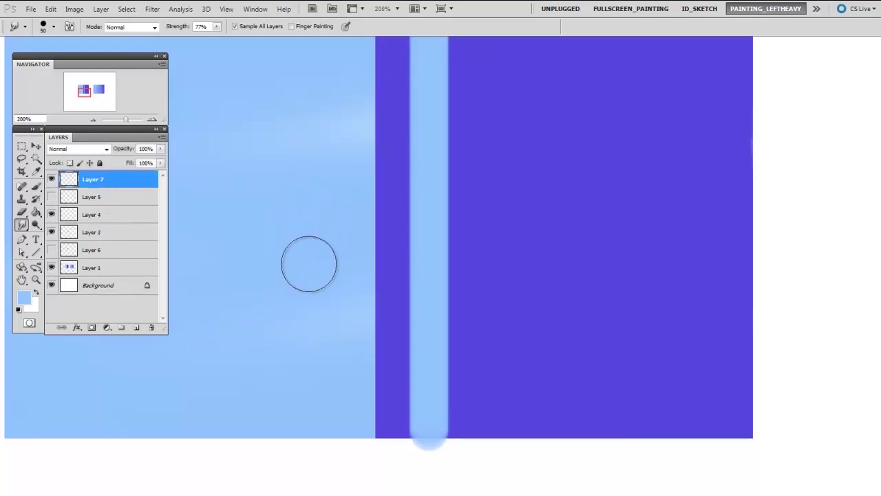
{"action": "mouse_move", "coordinate": [294, 239]}
{"action": "left_mouse_down"}
{"action": "mouse_move", "coordinate": [472, 237]}
{"action": "mouse_move", "coordinate": [537, 268]}
{"action": "left_mouse_up"}
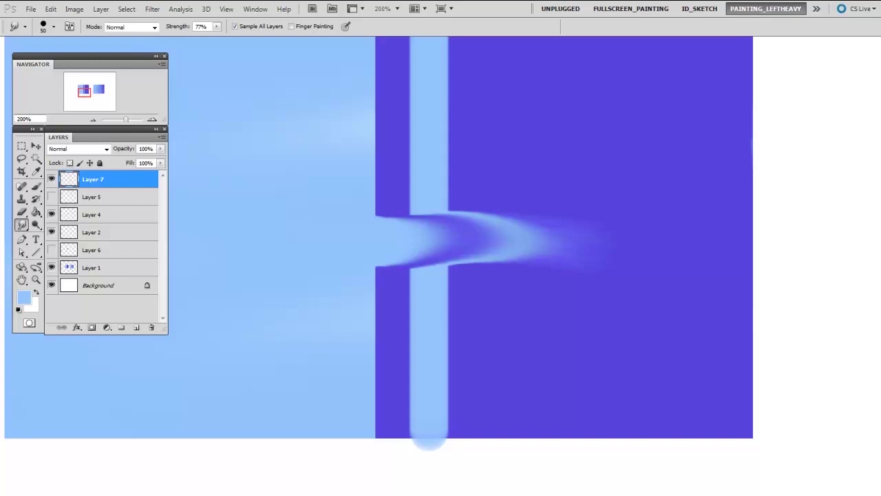
- Set smudge strength to 26% and add four short, soft smudges into the upper and lower purple bars
{"action": "left_click", "coordinate": [217, 26]}
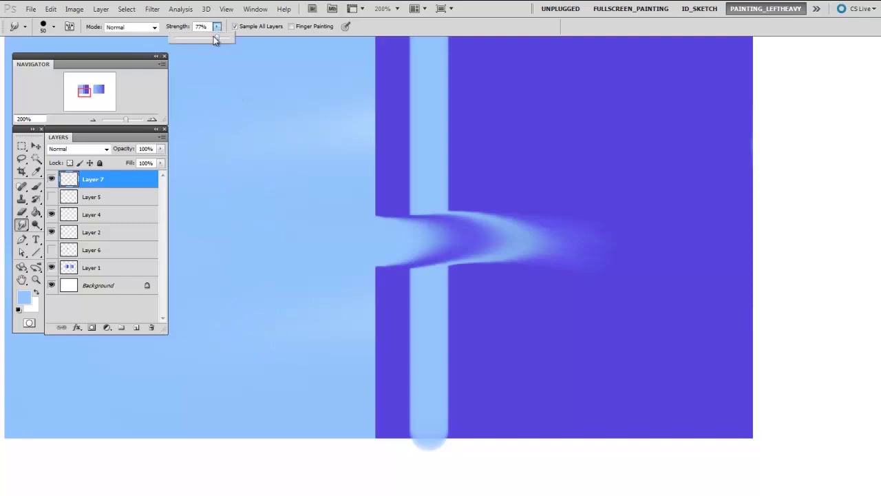
{"action": "left_click_drag", "start_coordinate": [218, 39], "coordinate": [189, 40]}
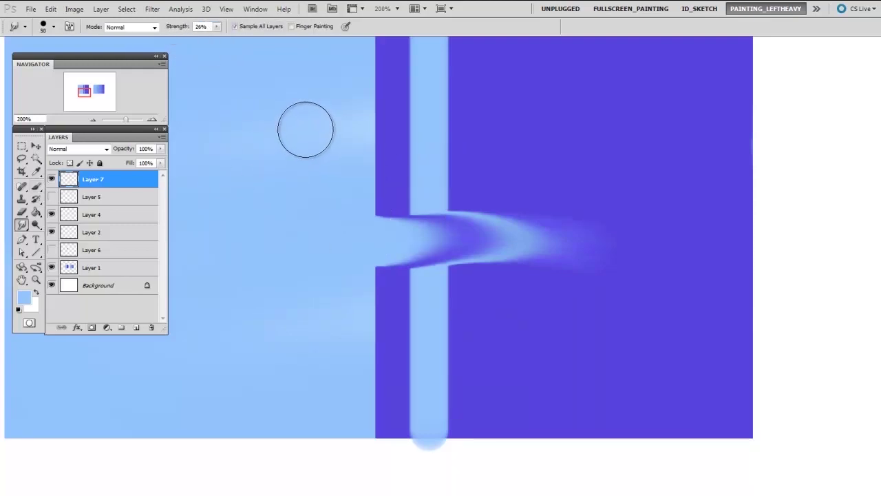
{"action": "left_click_drag", "start_coordinate": [305, 130], "coordinate": [475, 129]}
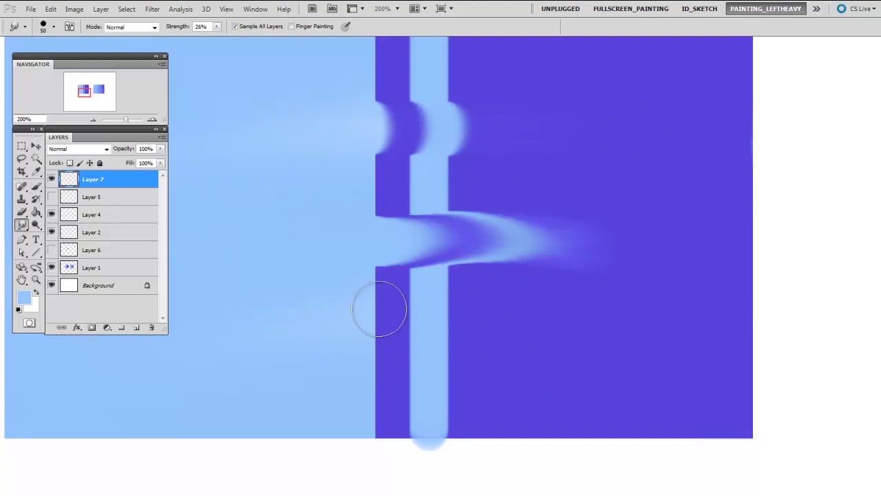
{"action": "left_click_drag", "start_coordinate": [336, 341], "coordinate": [543, 338]}
{"action": "left_click_drag", "start_coordinate": [336, 349], "coordinate": [615, 368]}
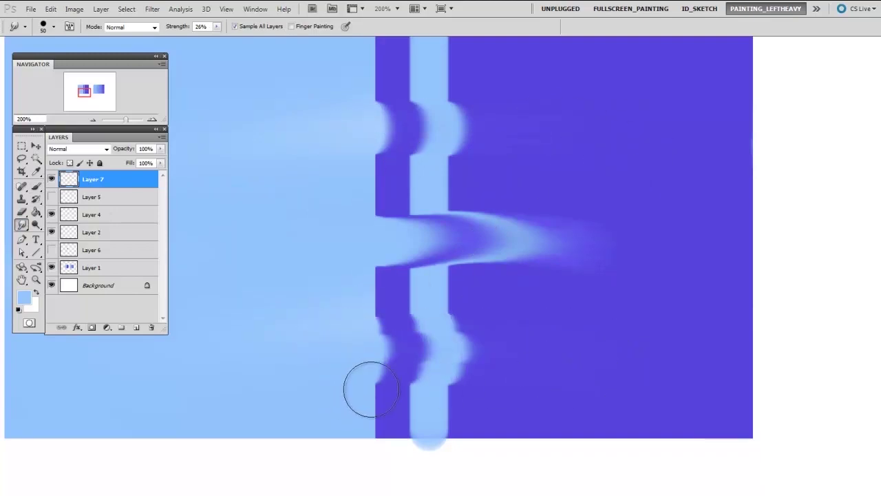
{"action": "left_click_drag", "start_coordinate": [370, 388], "coordinate": [526, 399]}
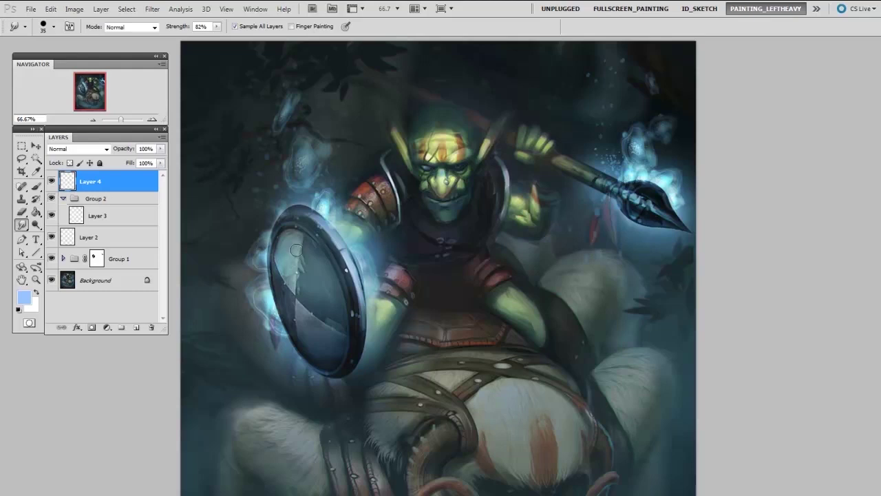
- At 100% zoom, smudge faint blue wisps upward above the shield and blend the glow past its rim
{"action": "key", "text": "ctrl+plus"}
{"action": "key", "text": "b"}
{"action": "left_click_drag", "start_coordinate": [245, 95], "coordinate": [324, 143]}
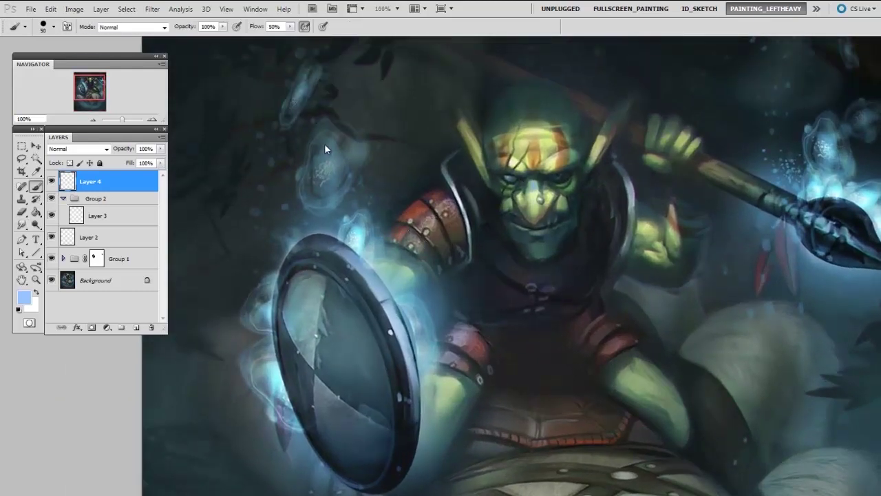
{"action": "left_click", "coordinate": [21, 224]}
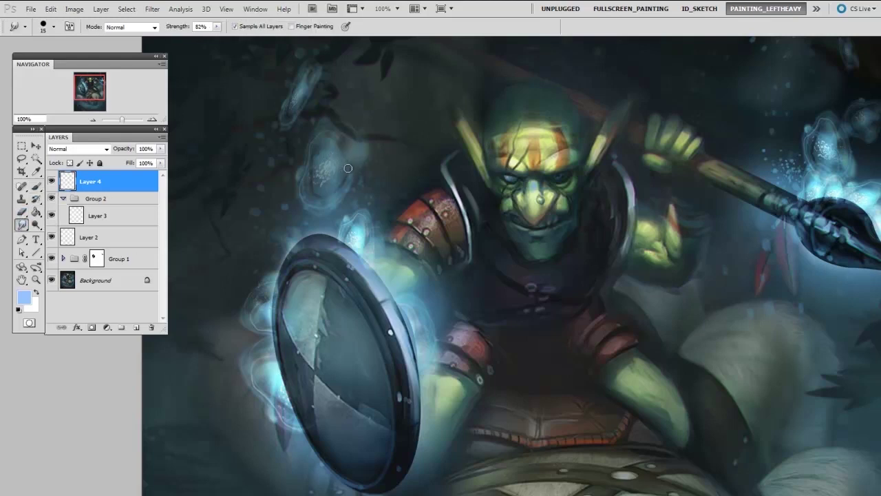
{"action": "left_click_drag", "start_coordinate": [349, 168], "coordinate": [360, 87]}
{"action": "left_click_drag", "start_coordinate": [365, 227], "coordinate": [368, 184]}
{"action": "key", "text": "bracketleft"}
{"action": "key", "text": "bracketright"}
{"action": "mouse_move", "coordinate": [391, 269]}
{"action": "left_mouse_down"}
{"action": "mouse_move", "coordinate": [398, 238]}
{"action": "mouse_move", "coordinate": [392, 258]}
{"action": "mouse_move", "coordinate": [414, 248]}
{"action": "left_mouse_up"}
- Zoom closer and pull the glowing smoke upward into curling wisps beside the shoulder armour
{"action": "key", "text": "bracketleft"}
{"action": "key", "text": "bracketleft"}
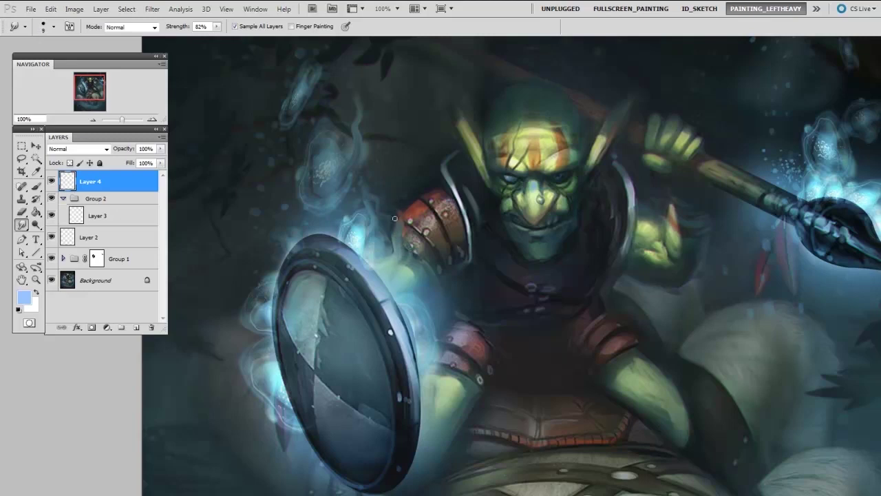
{"action": "key", "text": "bracketright"}
{"action": "scroll", "coordinate": [363, 211], "scroll_direction": "up", "scroll_amount": 1}
{"action": "key", "text": "bracketright"}
{"action": "key", "text": "bracketright"}
{"action": "key", "text": "bracketright"}
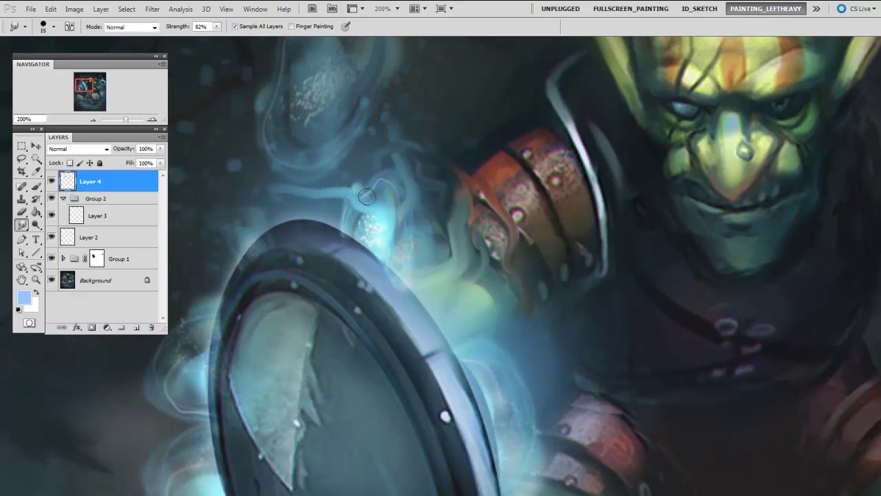
{"action": "left_click_drag", "start_coordinate": [365, 207], "coordinate": [386, 134]}
{"action": "mouse_move", "coordinate": [375, 221]}
{"action": "left_mouse_down"}
{"action": "mouse_move", "coordinate": [444, 125]}
{"action": "mouse_move", "coordinate": [401, 143]}
{"action": "mouse_move", "coordinate": [437, 165]}
{"action": "left_mouse_up"}
{"action": "key", "text": "bracketleft"}
{"action": "key", "text": "bracketleft"}
{"action": "key", "text": "bracketleft"}
{"action": "mouse_move", "coordinate": [451, 200]}
{"action": "left_mouse_down"}
{"action": "mouse_move", "coordinate": [429, 149]}
{"action": "mouse_move", "coordinate": [465, 166]}
{"action": "left_mouse_up"}
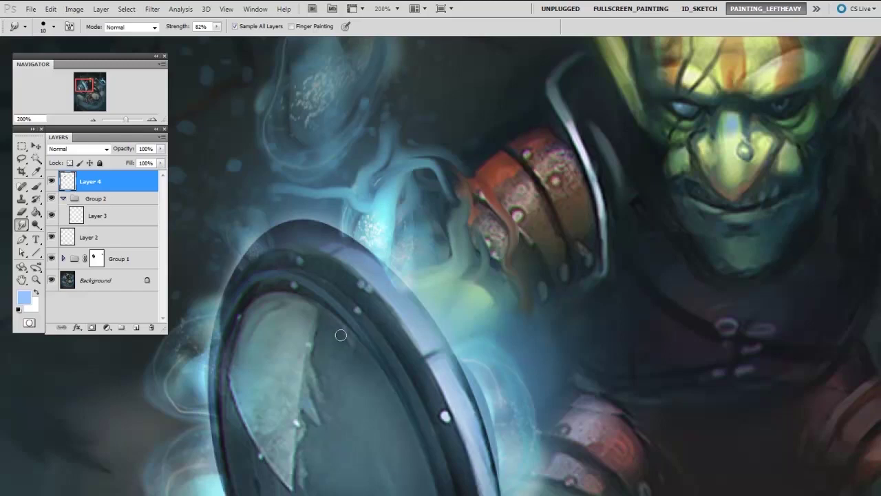
- Choose the three-dot 35 px brush, slightly enlarged, with the upper wisp in view
{"action": "right_click", "coordinate": [318, 166]}
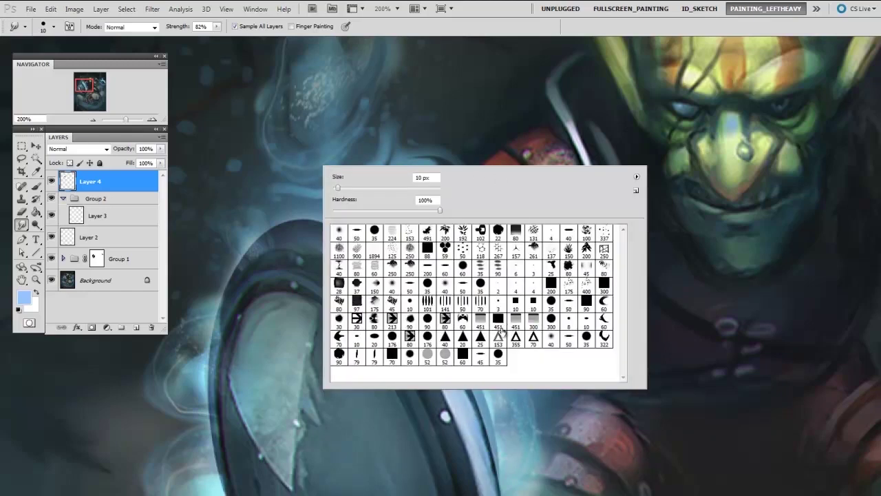
{"action": "left_click", "coordinate": [480, 265]}
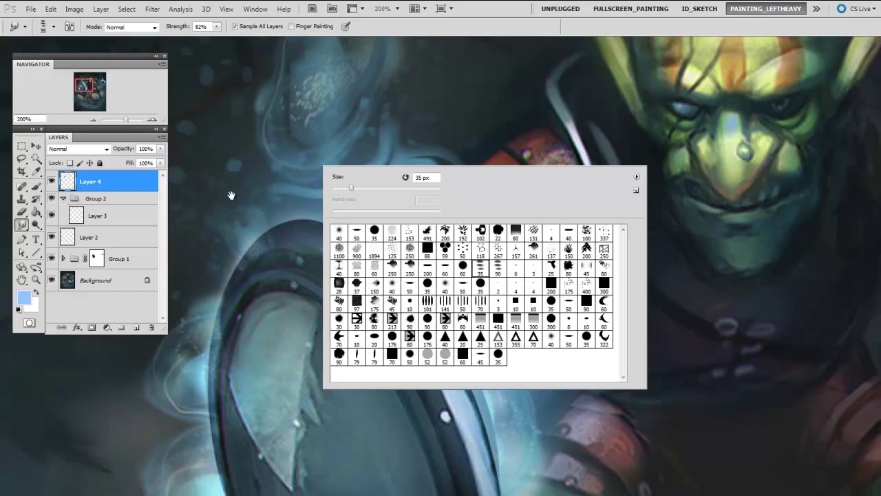
{"action": "mouse_move", "coordinate": [304, 232]}
{"action": "left_mouse_down"}
{"action": "mouse_move", "coordinate": [393, 261]}
{"action": "mouse_move", "coordinate": [475, 306]}
{"action": "left_mouse_up"}
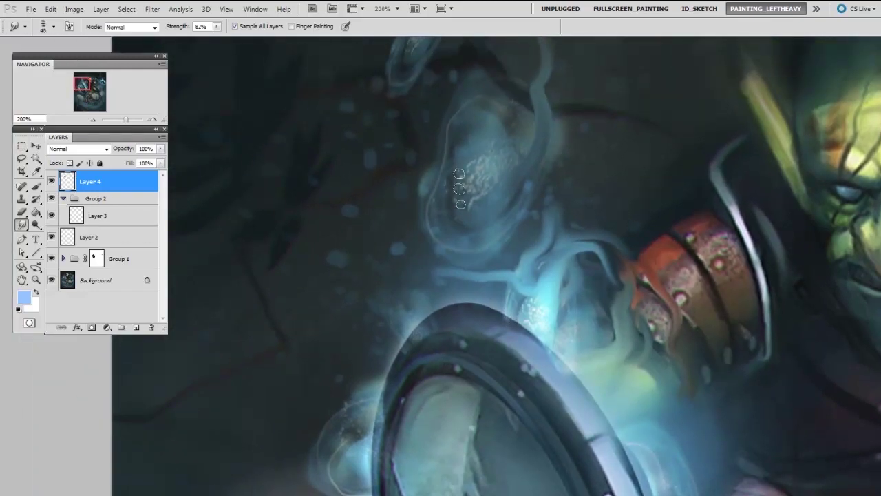
{"action": "key", "text": "bracketright"}
- Smudge the glowing wisps into long strands trailing left, then curling up and right beside the shield
{"action": "left_click_drag", "start_coordinate": [482, 170], "coordinate": [365, 190]}
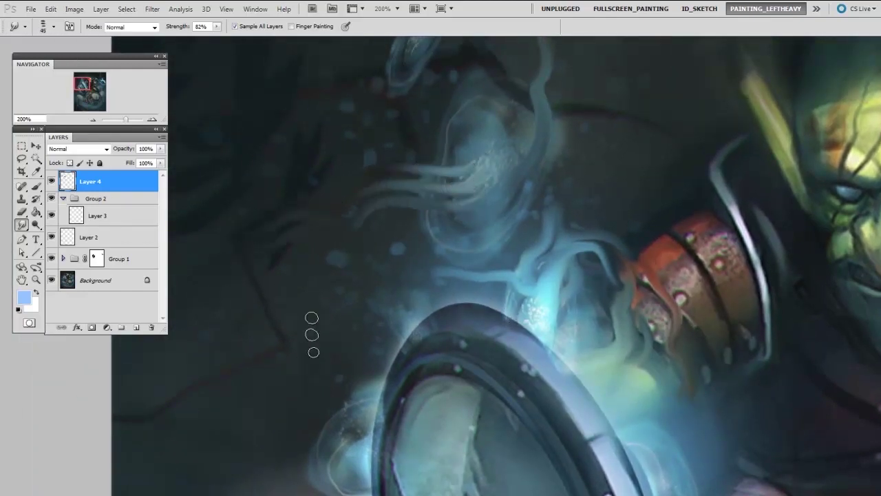
{"action": "left_click_drag", "start_coordinate": [472, 224], "coordinate": [312, 273]}
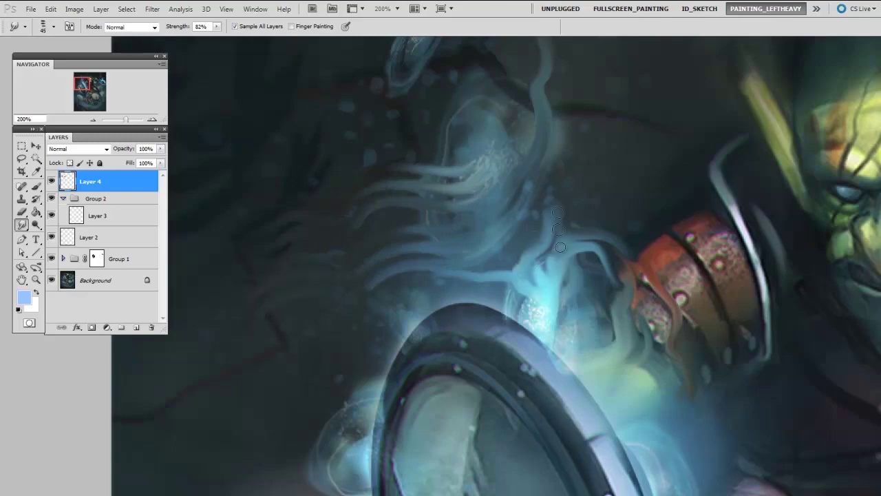
{"action": "left_click_drag", "start_coordinate": [556, 289], "coordinate": [601, 201]}
{"action": "left_click_drag", "start_coordinate": [582, 237], "coordinate": [641, 205]}
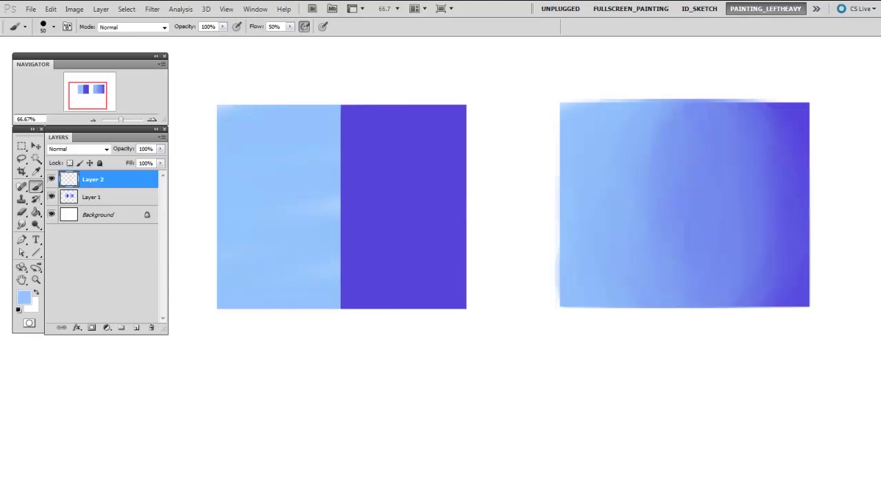
- Test-smudge Layer 1's edge, undo it, and add an empty Layer 3 above Layer 2
{"action": "left_click", "coordinate": [102, 205]}
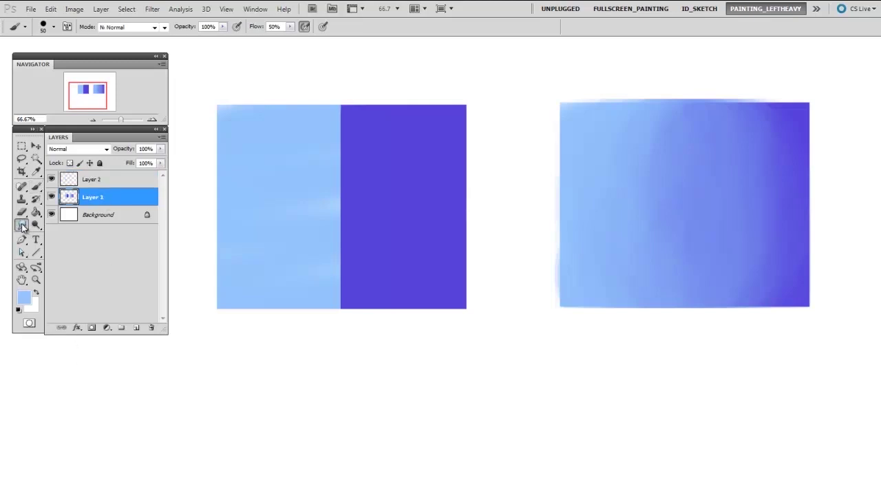
{"action": "left_click", "coordinate": [22, 225]}
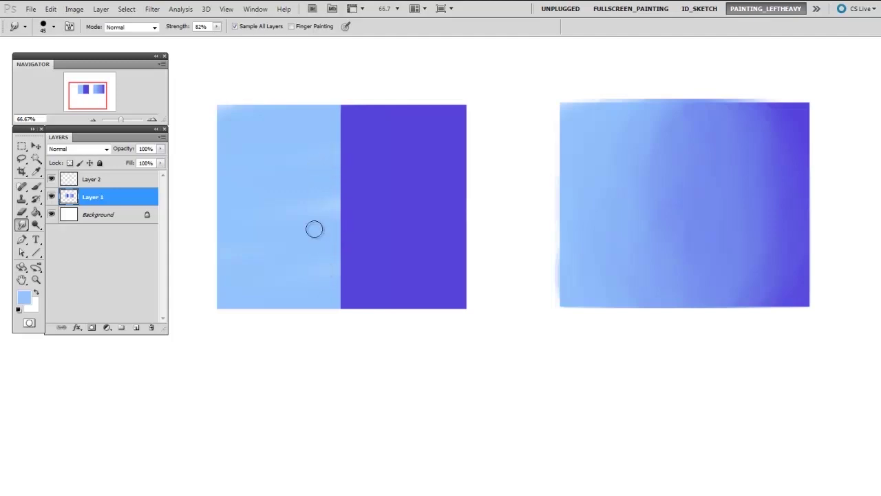
{"action": "mouse_move", "coordinate": [323, 169]}
{"action": "left_mouse_down"}
{"action": "mouse_move", "coordinate": [346, 194]}
{"action": "mouse_move", "coordinate": [386, 211]}
{"action": "mouse_move", "coordinate": [338, 206]}
{"action": "mouse_move", "coordinate": [392, 260]}
{"action": "left_mouse_up"}
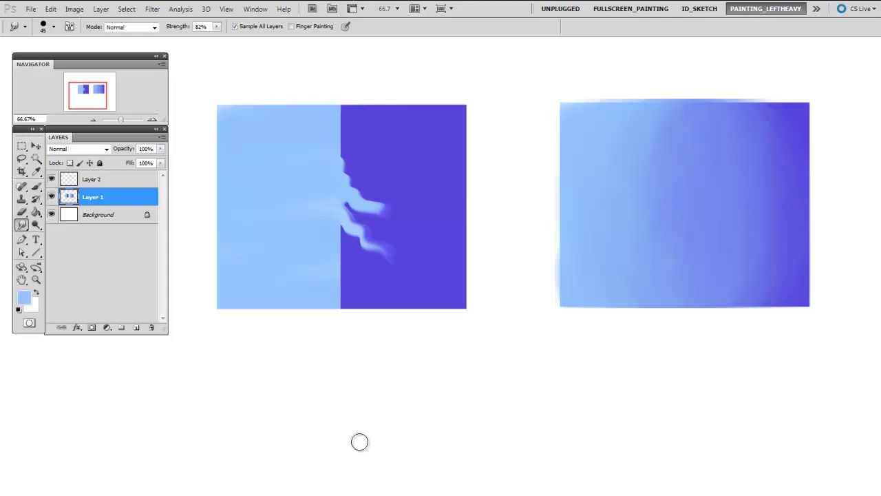
{"action": "key", "text": "ctrl+alt+z"}
{"action": "key", "text": "ctrl+alt+z"}
{"action": "key", "text": "ctrl+alt+z"}
{"action": "key", "text": "ctrl+shift+alt+n"}
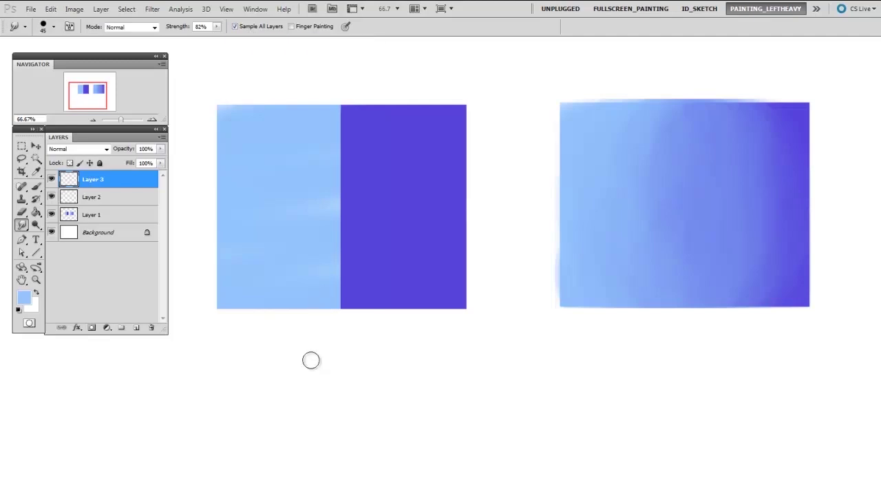
- With a 60 px brush, smudge three light-blue streaks into the purple on Layer 3, then toggle its visibility to compare
{"action": "key", "text": "bracketright"}
{"action": "mouse_move", "coordinate": [325, 142]}
{"action": "left_mouse_down"}
{"action": "mouse_move", "coordinate": [347, 170]}
{"action": "mouse_move", "coordinate": [389, 199]}
{"action": "left_mouse_up"}
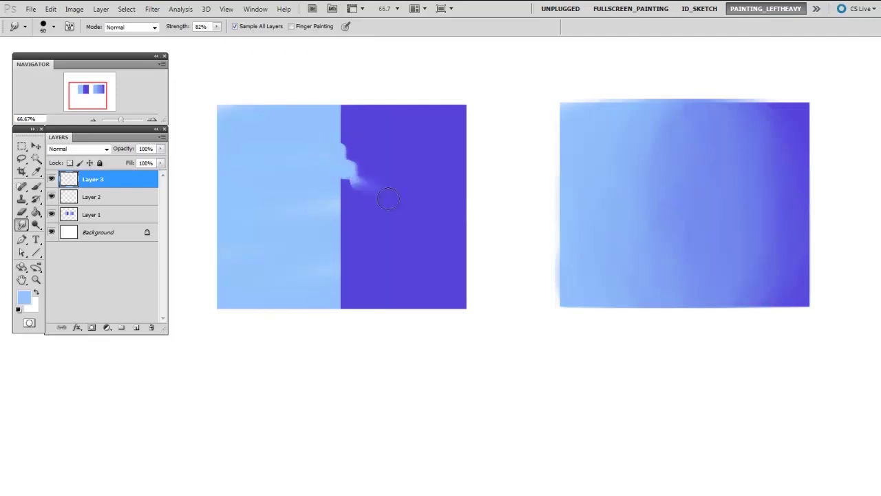
{"action": "mouse_move", "coordinate": [330, 210]}
{"action": "left_mouse_down"}
{"action": "mouse_move", "coordinate": [369, 243]}
{"action": "mouse_move", "coordinate": [420, 265]}
{"action": "left_mouse_up"}
{"action": "left_click_drag", "start_coordinate": [333, 245], "coordinate": [394, 293]}
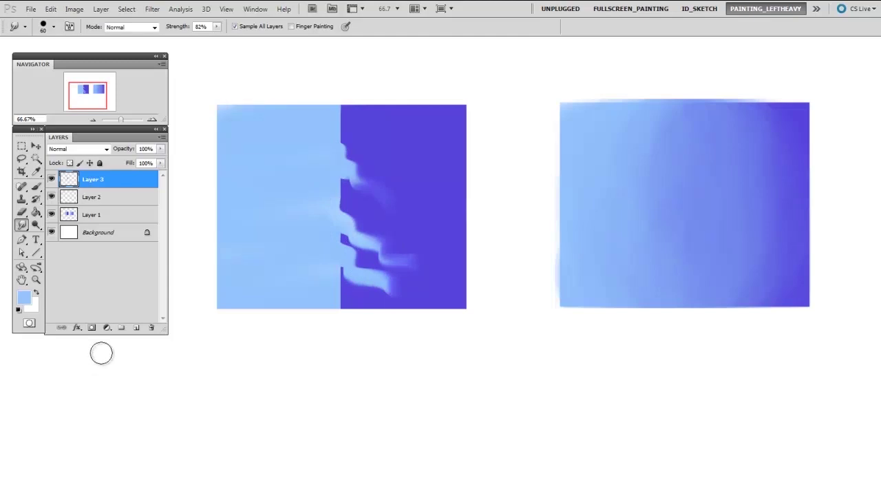
{"action": "left_click", "coordinate": [51, 179]}
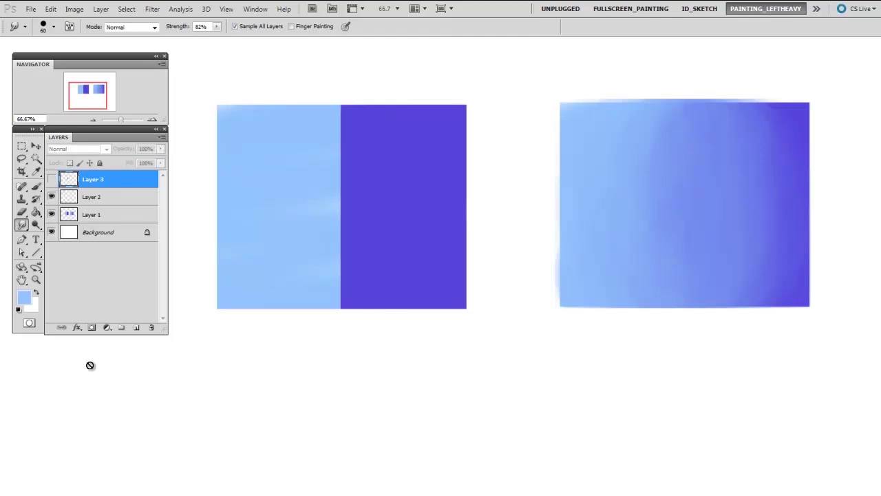
{"action": "left_click", "coordinate": [51, 179]}
- Move Layer 3's streaks below the blocks to show they're separate, then undo and reframe both rectangles
{"action": "left_click", "coordinate": [36, 146]}
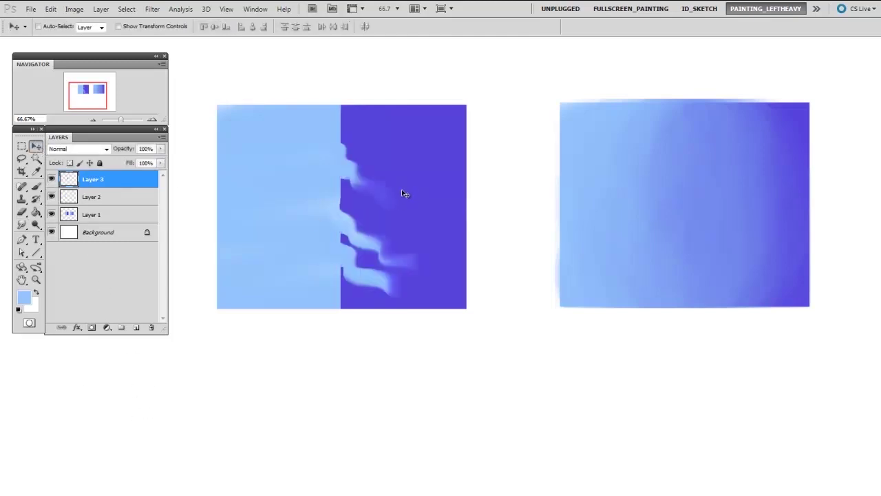
{"action": "left_click_drag", "start_coordinate": [403, 190], "coordinate": [408, 377]}
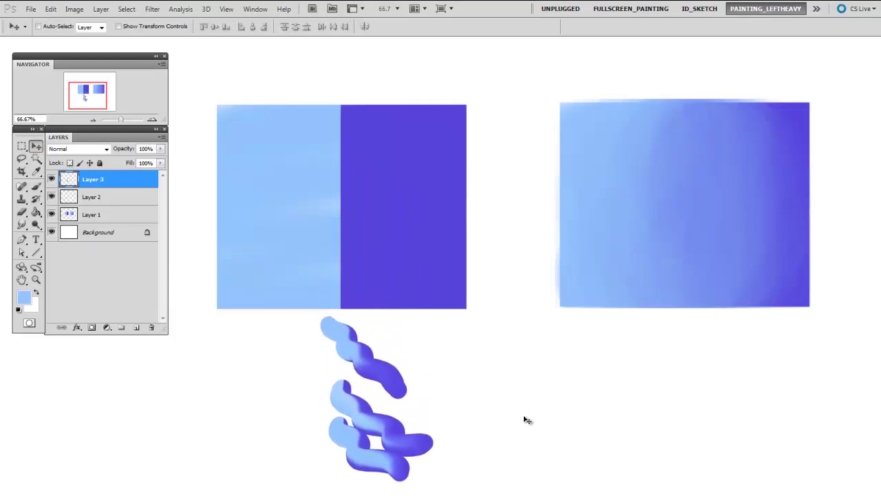
{"action": "mouse_move", "coordinate": [521, 425]}
{"action": "left_mouse_down"}
{"action": "mouse_move", "coordinate": [533, 331]}
{"action": "mouse_move", "coordinate": [500, 267]}
{"action": "left_mouse_up"}
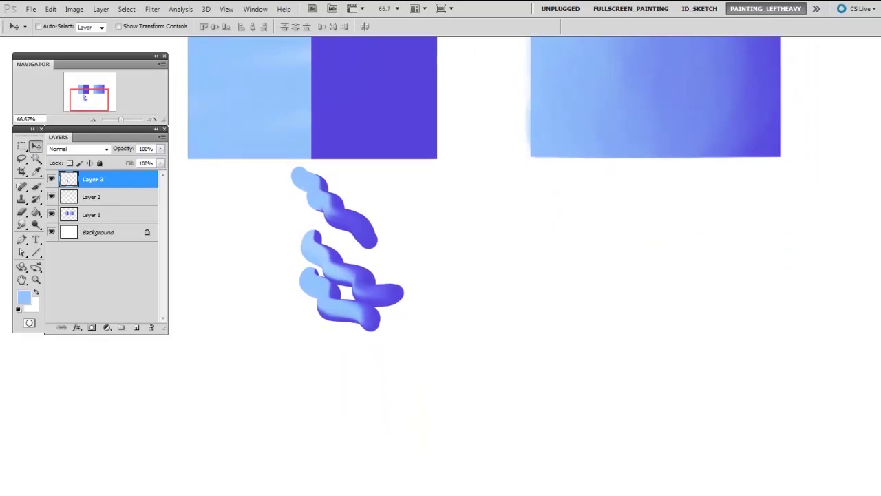
{"action": "key", "text": "ctrl+z"}
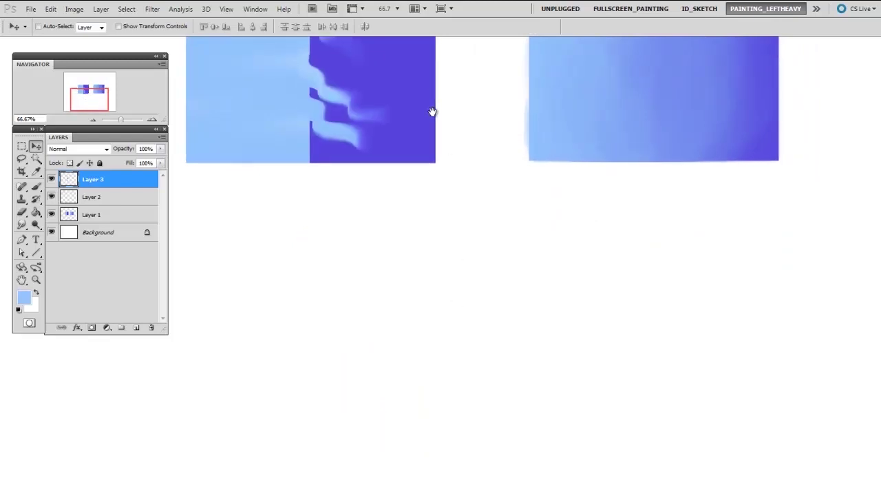
{"action": "left_click_drag", "start_coordinate": [433, 112], "coordinate": [457, 216]}
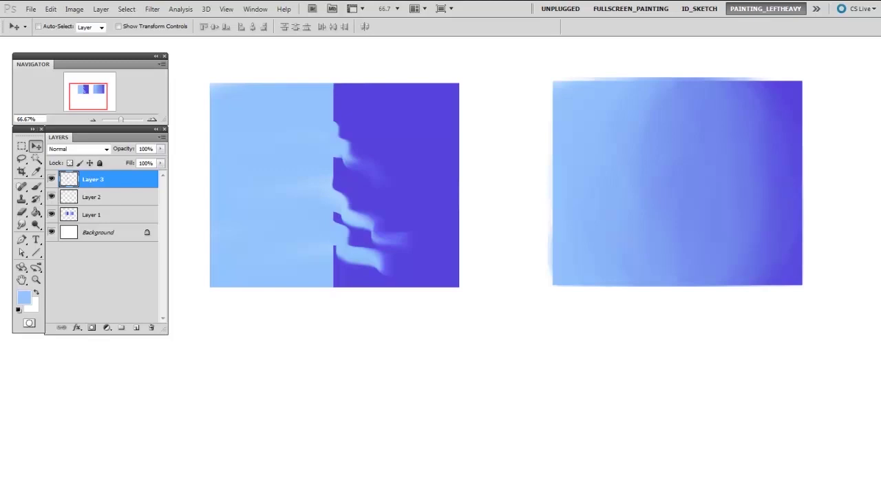
- Delete the layer holding the smudge streaks
{"action": "left_click", "coordinate": [112, 199], "text": "shift"}
{"action": "left_click_drag", "start_coordinate": [113, 199], "coordinate": [151, 328]}
{"action": "left_click", "coordinate": [131, 182]}
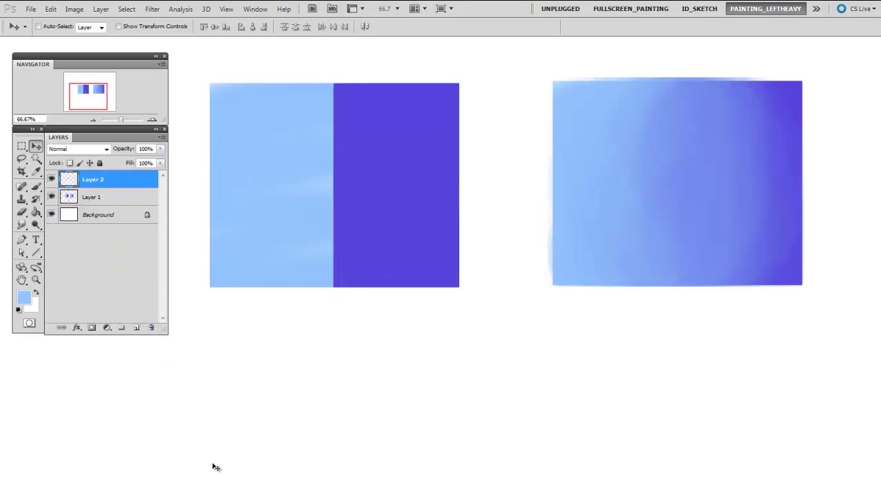
- Restore the deleted streak layer and make Layer 3 active
{"action": "key", "text": "ctrl+z"}
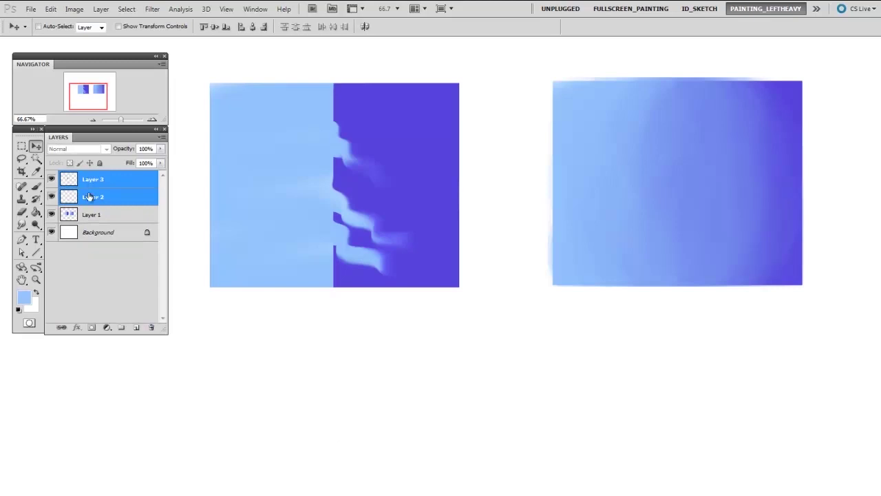
{"action": "left_click", "coordinate": [99, 197]}
{"action": "key", "text": "alt+bracketright"}
- Erase most of the streaks with a large 250 px soft eraser, then return to the Smudge tool
{"action": "key", "text": "b"}
{"action": "right_click", "coordinate": [389, 223]}
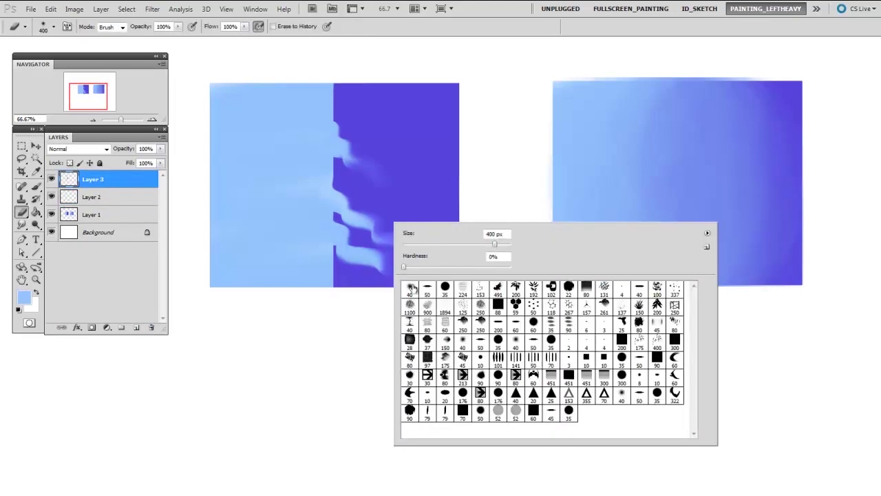
{"action": "key", "text": "Escape"}
{"action": "key", "text": "bracketright"}
{"action": "key", "text": "bracketright"}
{"action": "key", "text": "bracketright"}
{"action": "key", "text": "bracketright"}
{"action": "key", "text": "bracketright"}
{"action": "key", "text": "bracketright"}
{"action": "key", "text": "bracketright"}
{"action": "key", "text": "bracketright"}
{"action": "key", "text": "bracketright"}
{"action": "key", "text": "bracketright"}
{"action": "key", "text": "bracketright"}
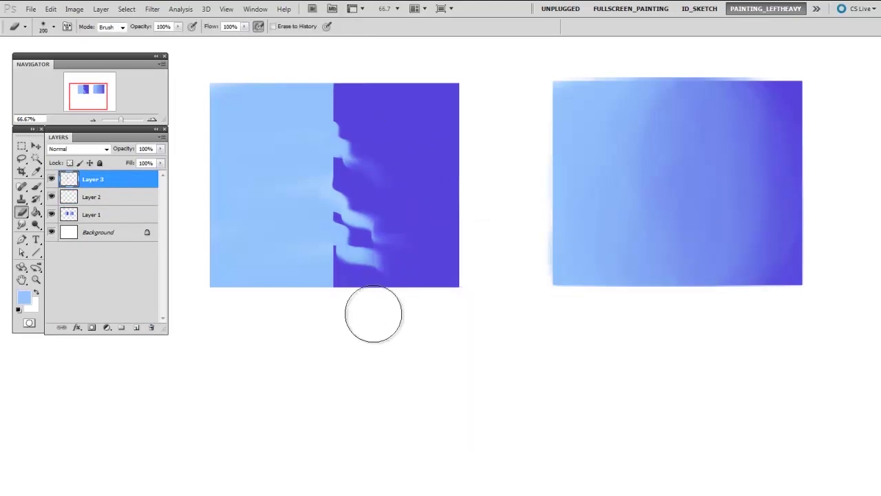
{"action": "key", "text": "ctrl+alt+z"}
{"action": "key", "text": "ctrl+alt+z"}
{"action": "key", "text": "ctrl+alt+z"}
{"action": "key", "text": "ctrl+alt+z"}
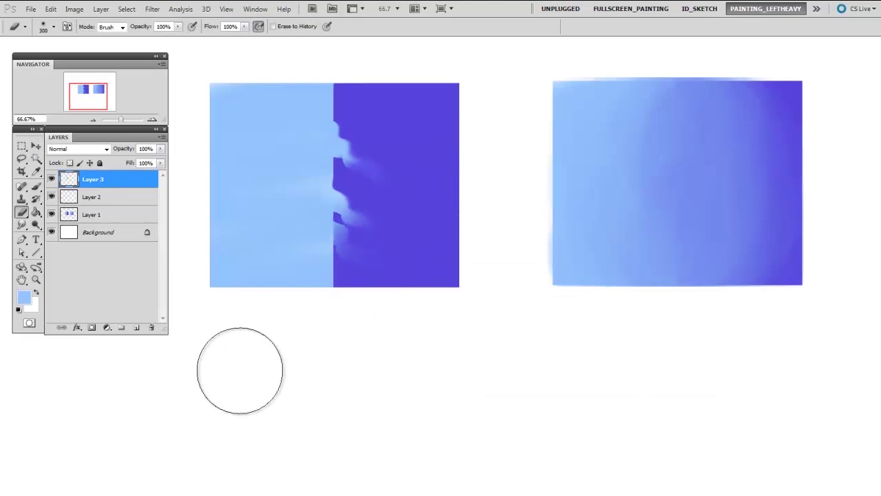
{"action": "key", "text": "bracketleft"}
{"action": "key", "text": "bracketleft"}
{"action": "key", "text": "bracketright"}
{"action": "key", "text": "bracketright"}
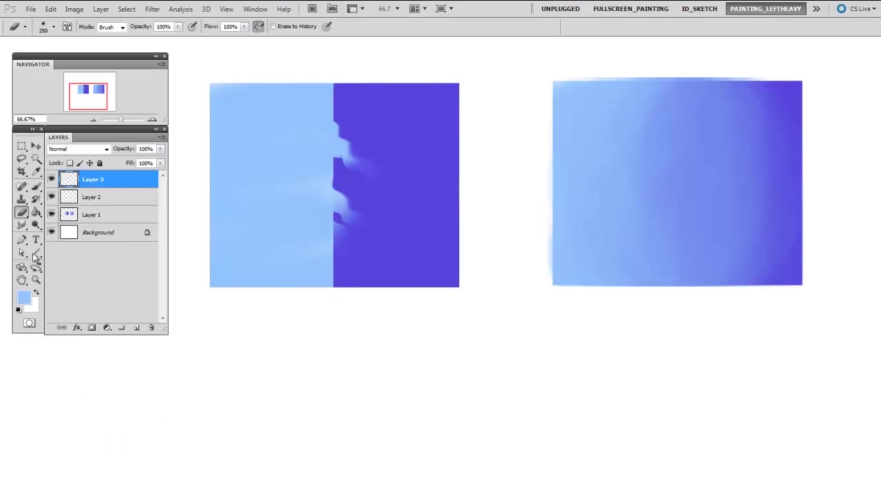
{"action": "left_click", "coordinate": [23, 225]}
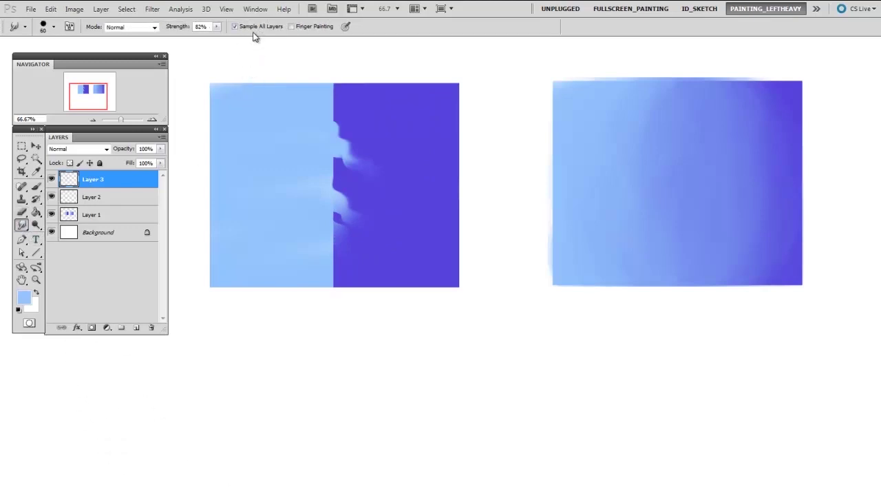